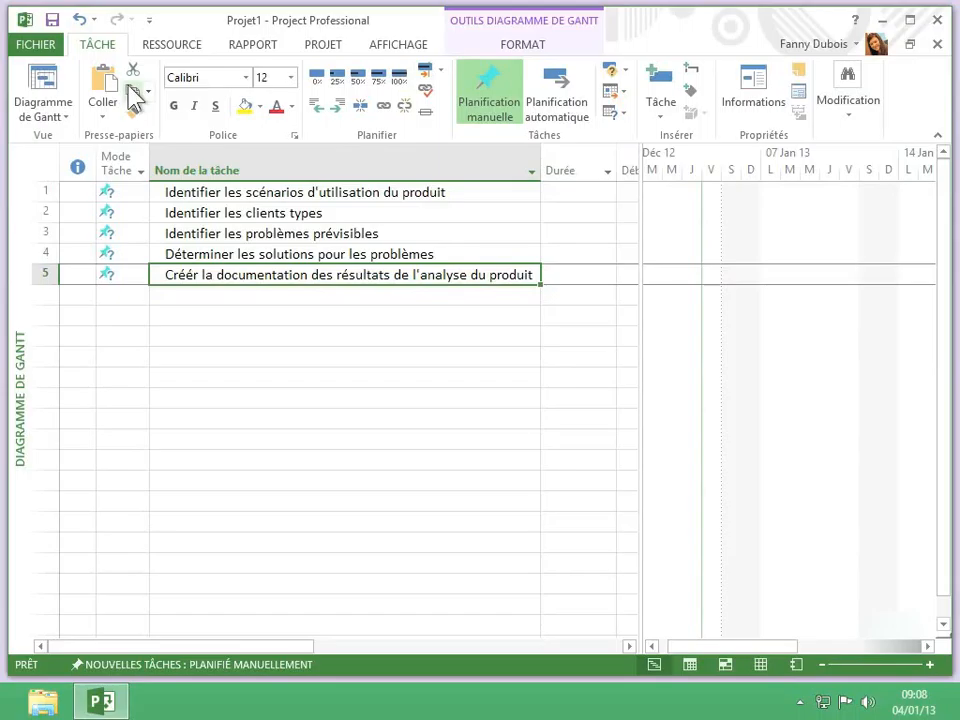
# Step: Start saving the project under a new name on the computer, with the Bureau folder as the location
pyautogui.click(45, 50)
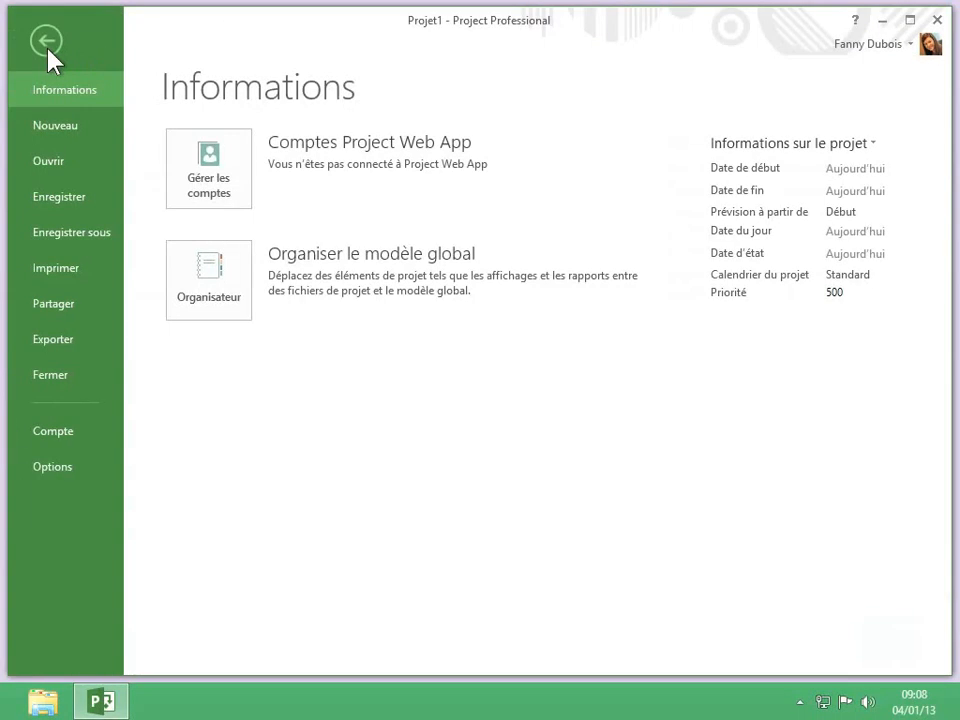
pyautogui.click(72, 236)
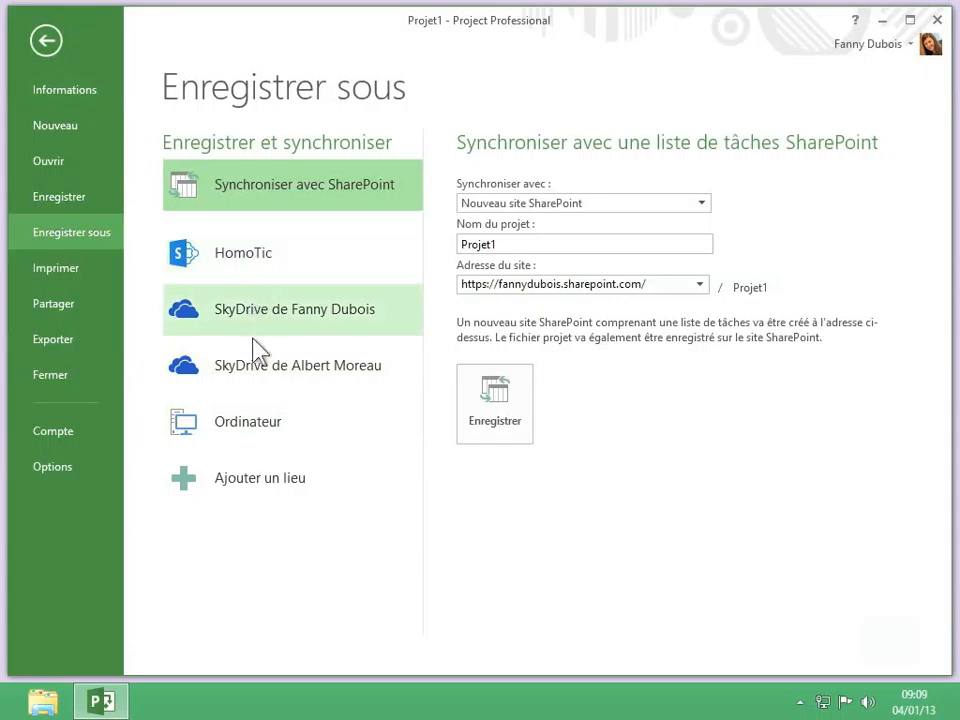
pyautogui.click(254, 500)
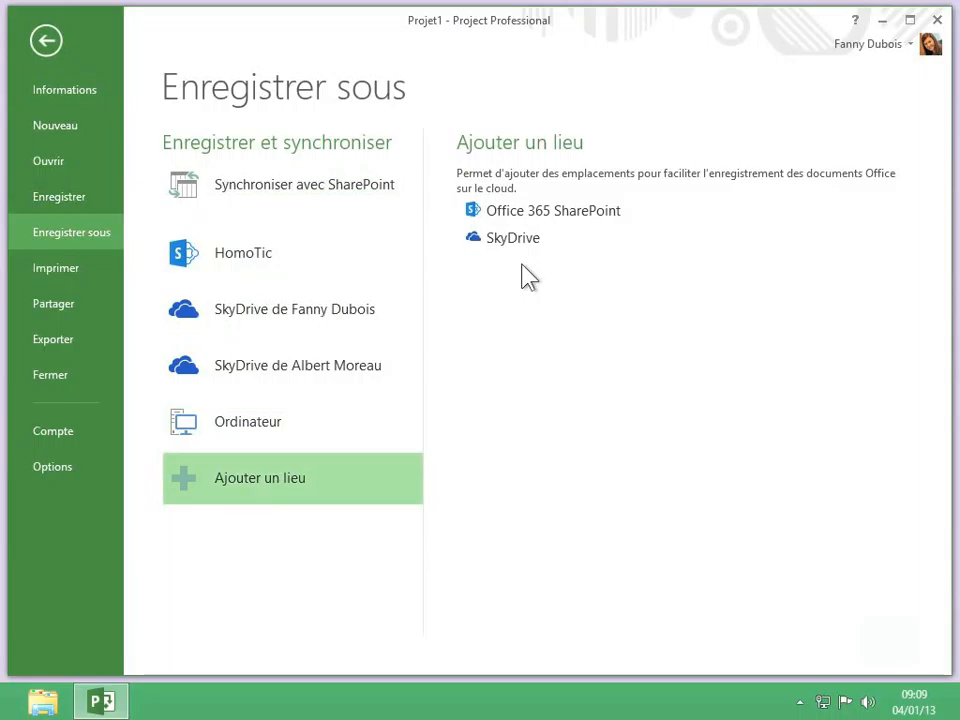
pyautogui.click(285, 444)
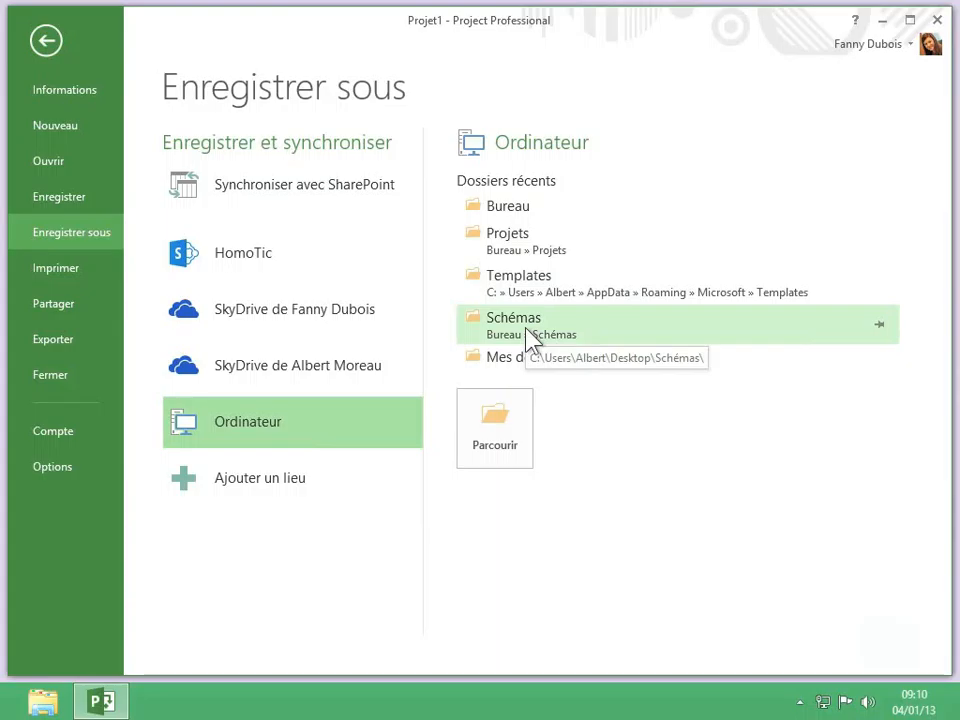
pyautogui.click(495, 440)
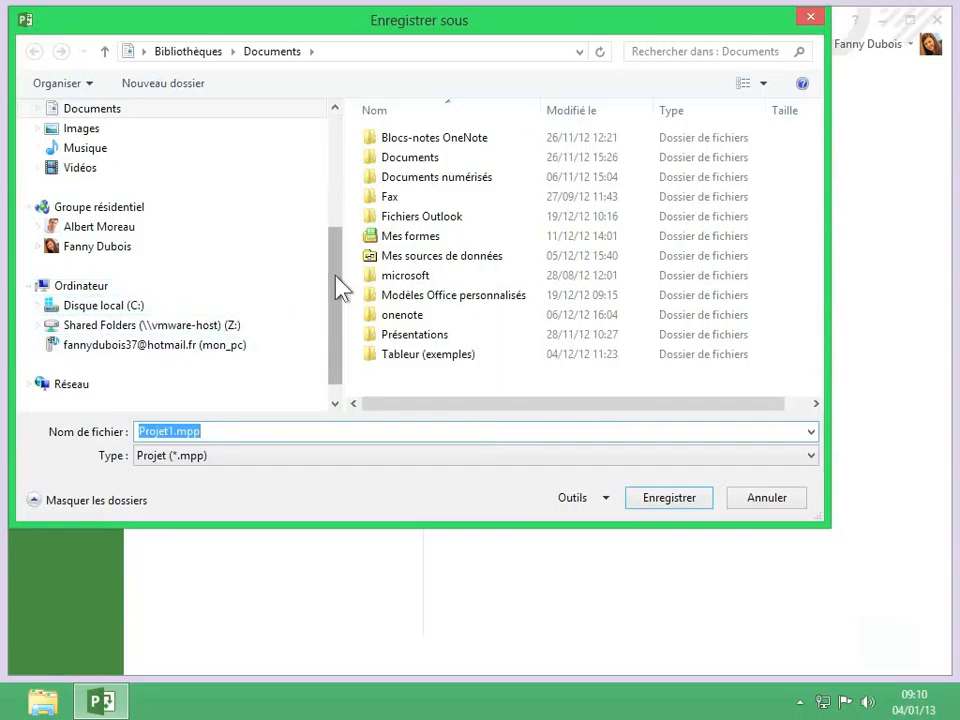
pyautogui.scroll(3, 339, 287)
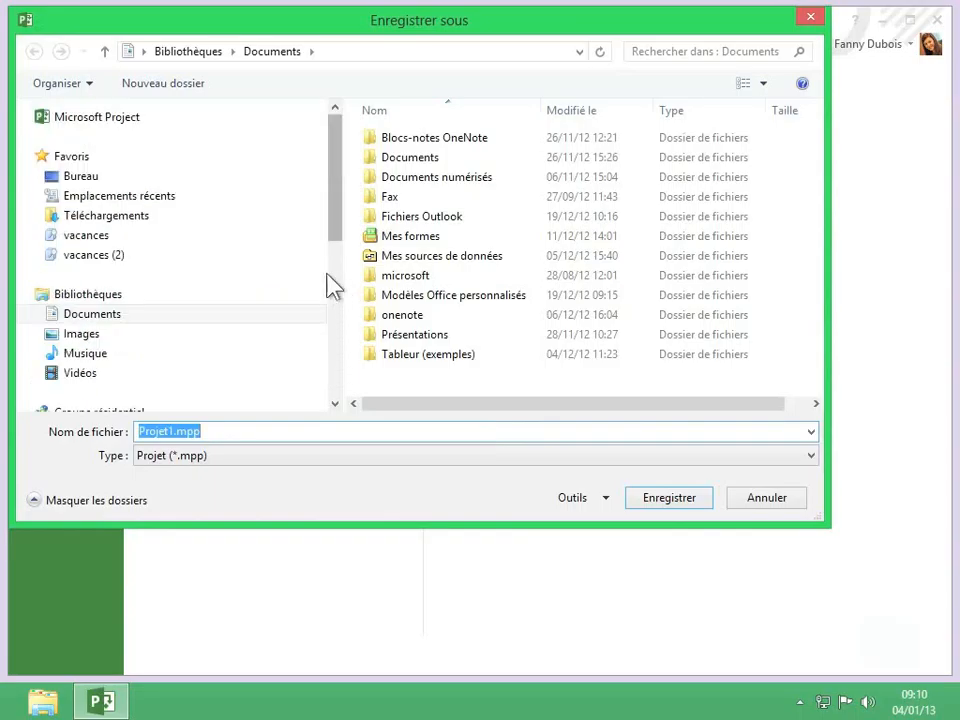
pyautogui.click(77, 180)
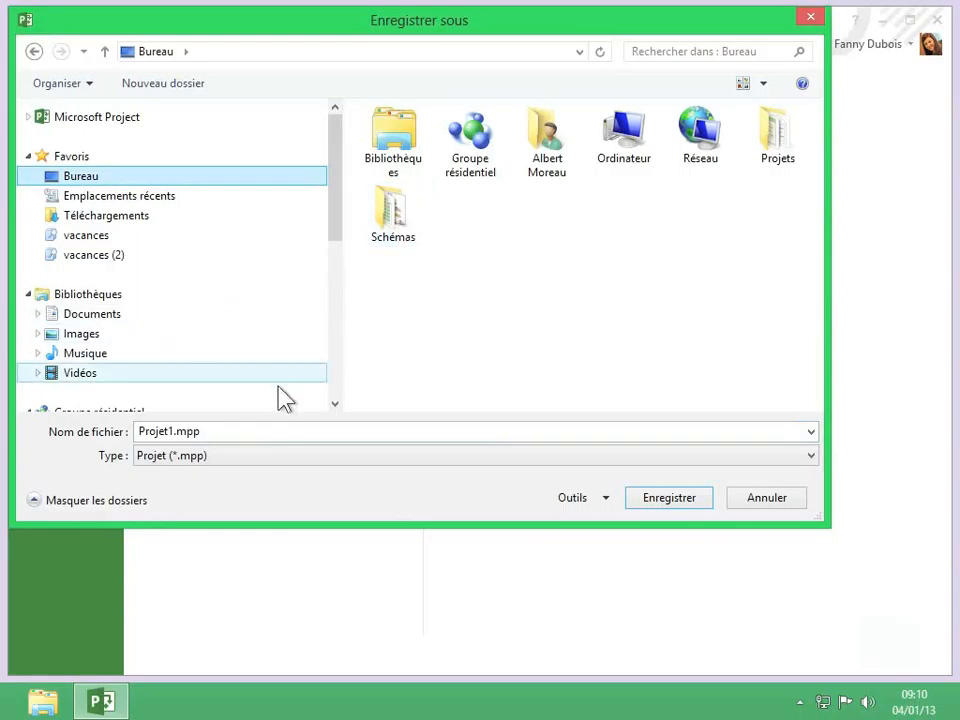
# Step: Name the file projet client, choose the Projet (*.mpp) file type and save it
pyautogui.doubleClick(246, 432)
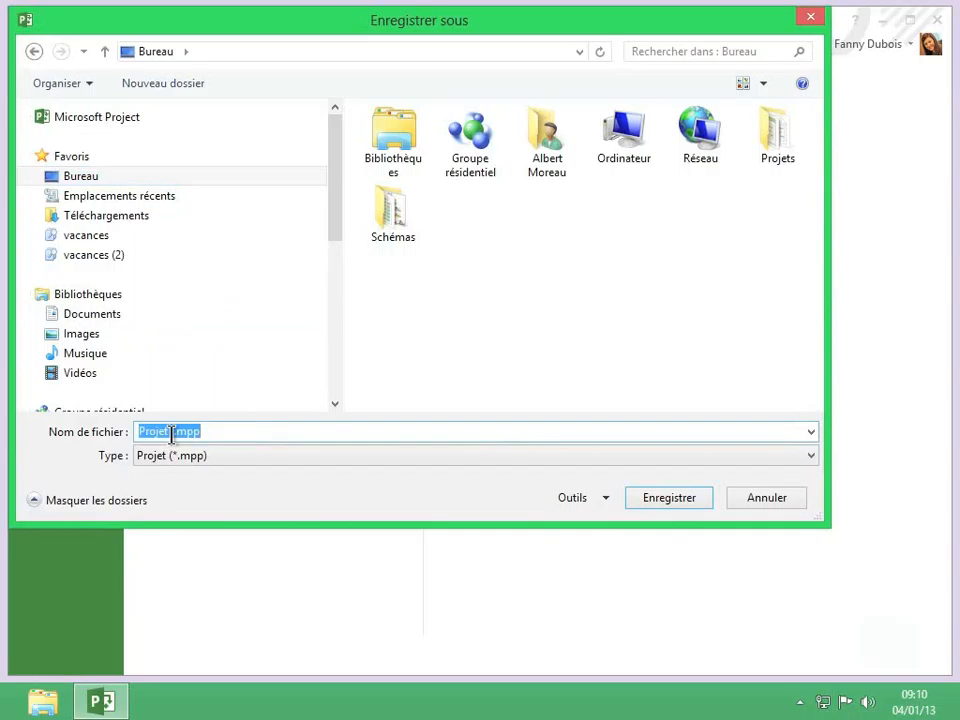
pyautogui.write('pro')
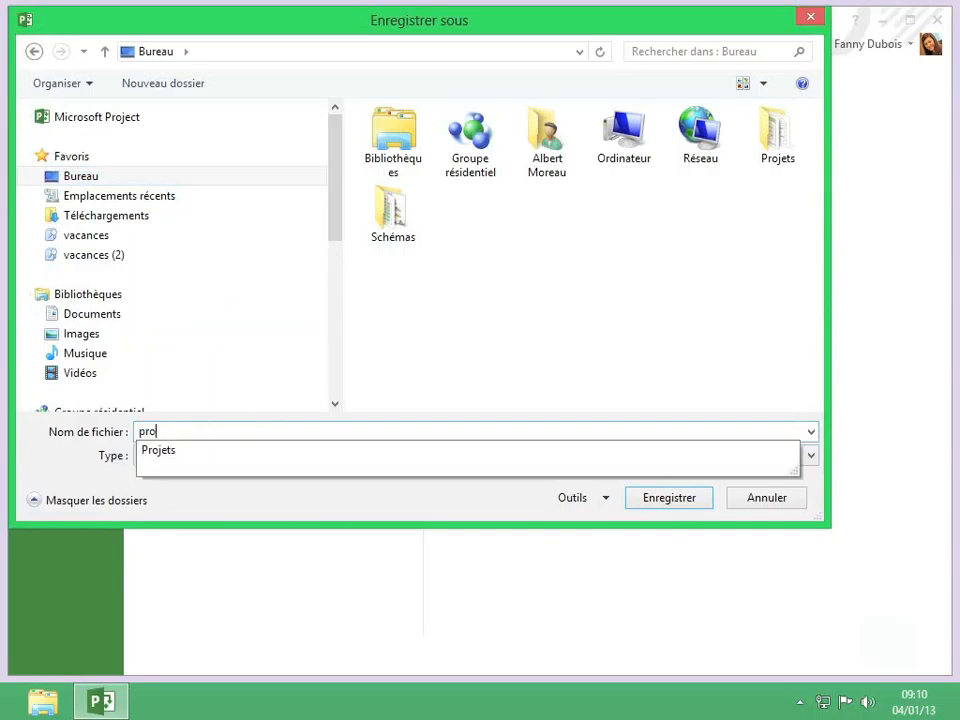
pyautogui.write('jet client')
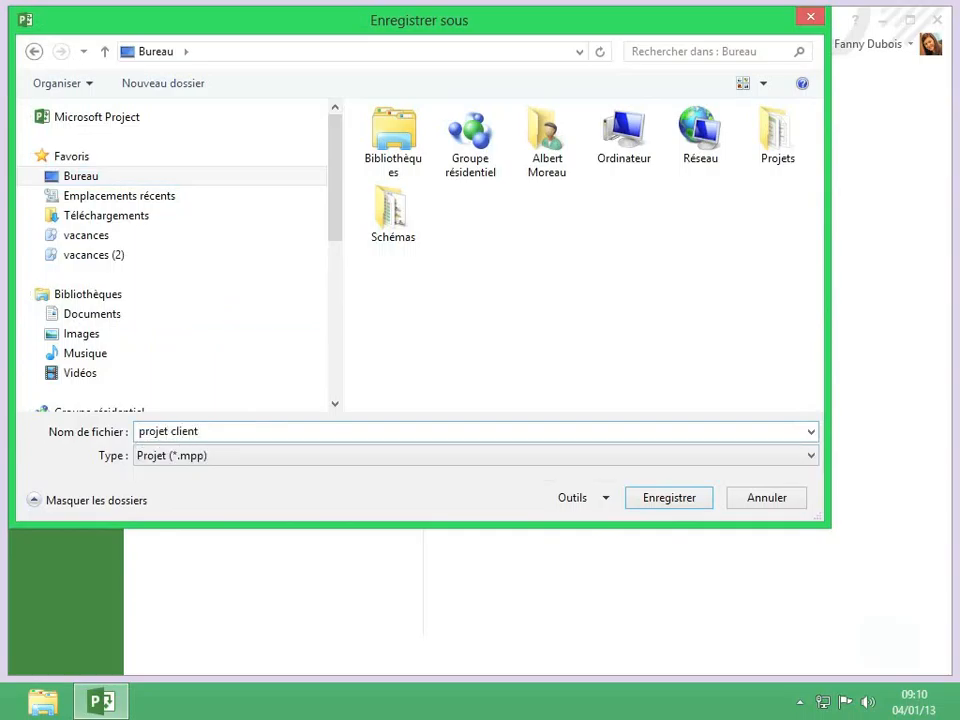
pyautogui.click(162, 460)
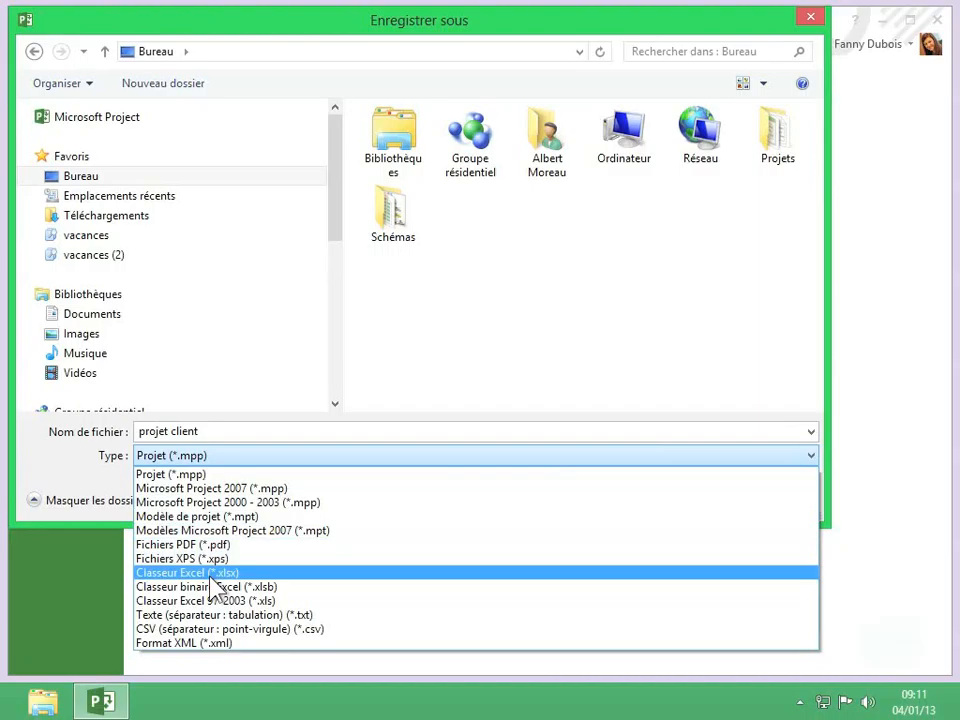
pyautogui.click(178, 475)
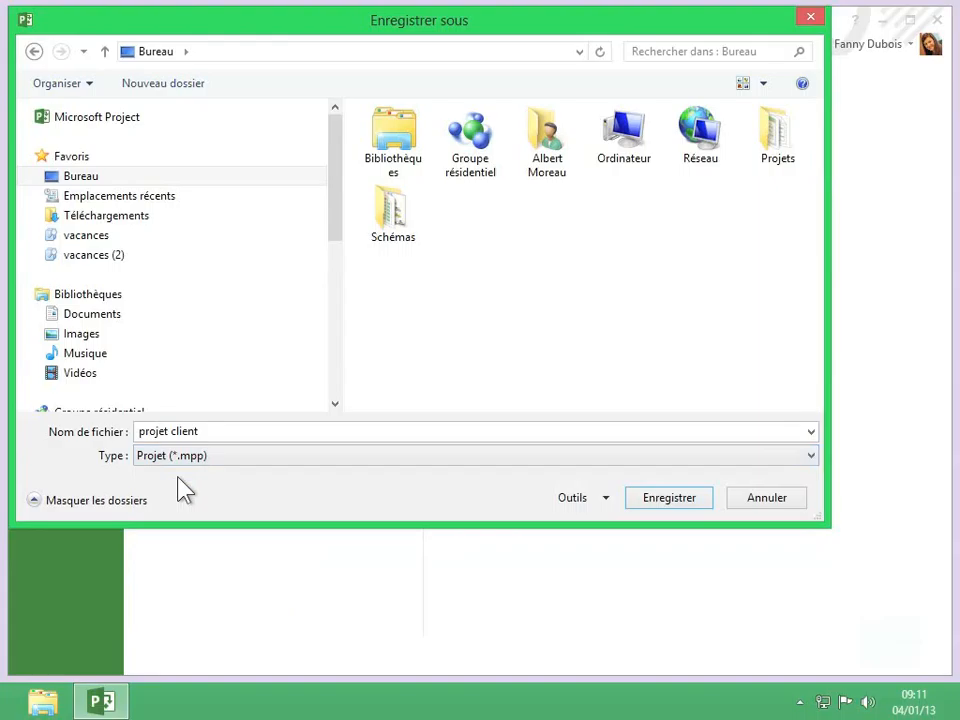
pyautogui.click(669, 498)
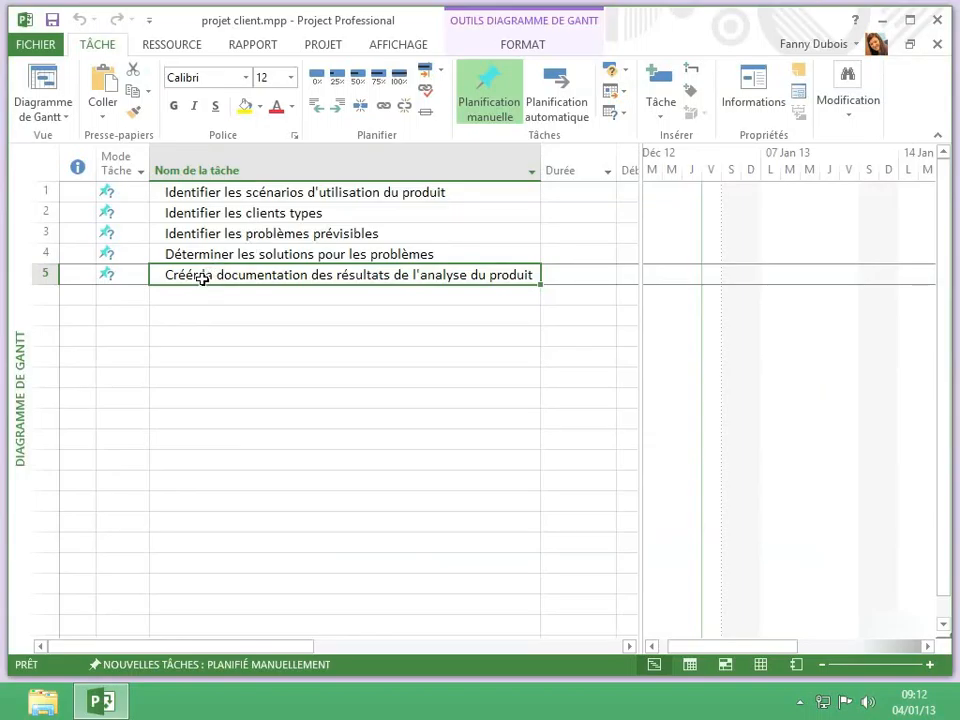
# Step: Clear the name of task 5 and save the change to the existing project file
pyautogui.press('Delete')
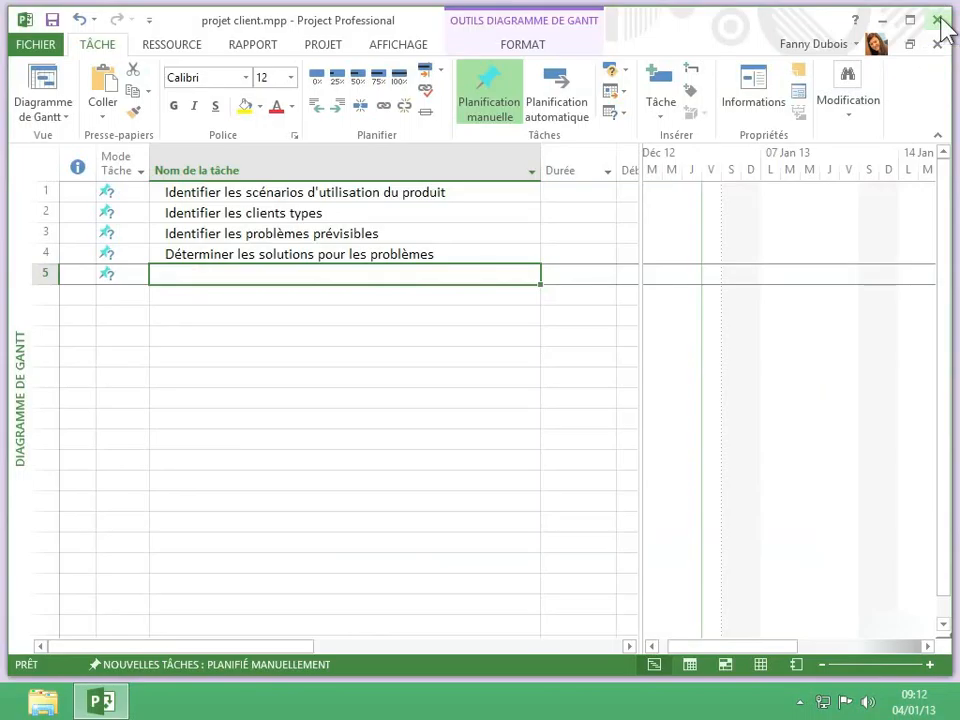
pyautogui.click(938, 20)
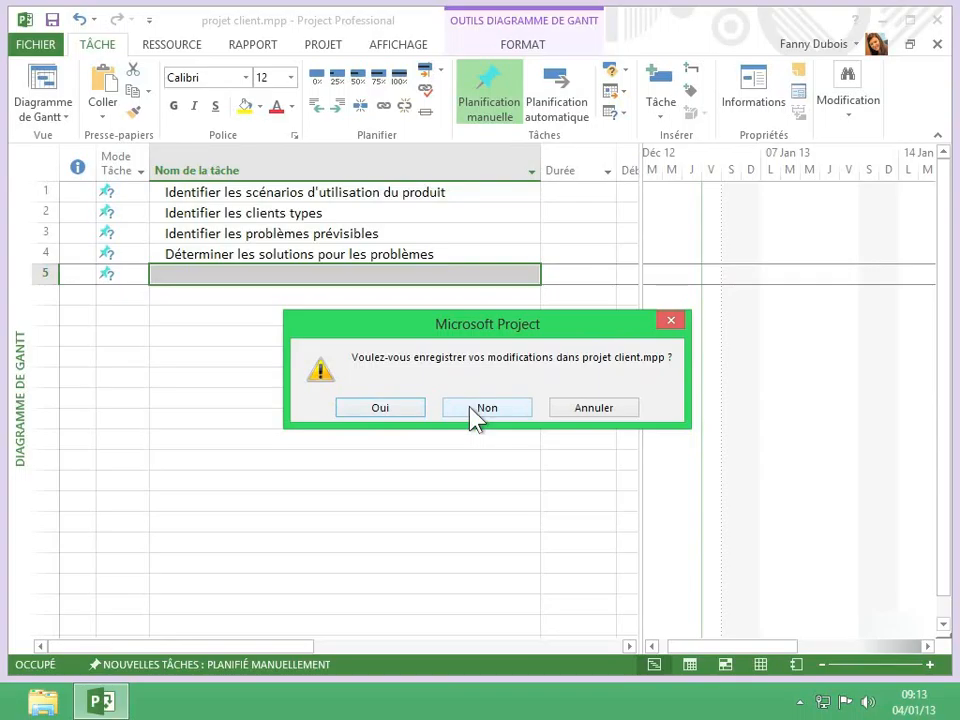
pyautogui.click(588, 410)
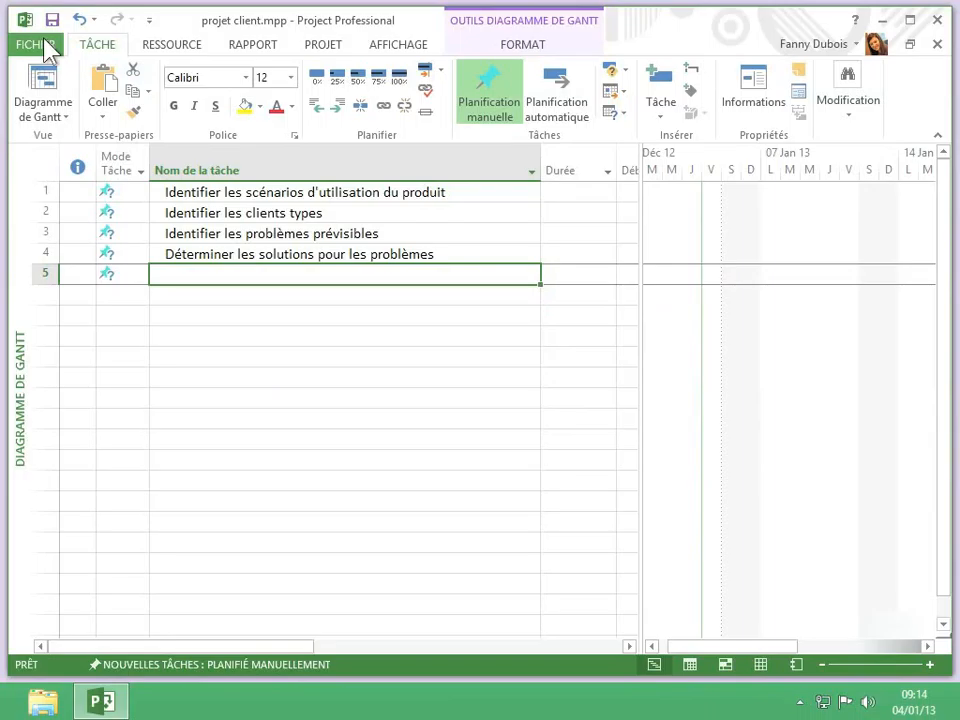
pyautogui.click(47, 50)
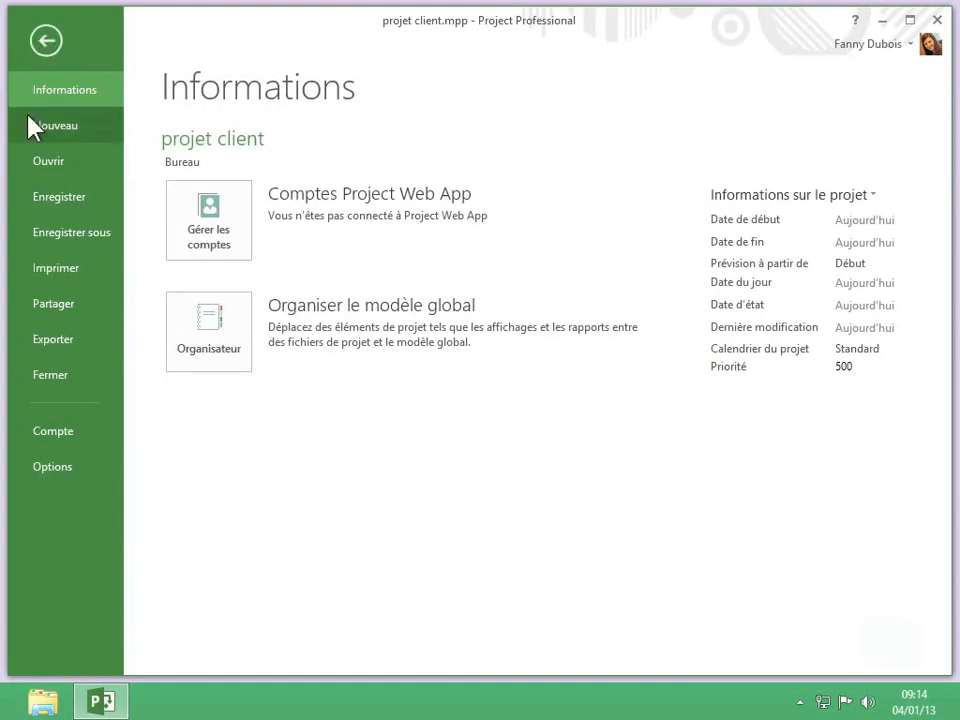
pyautogui.click(30, 200)
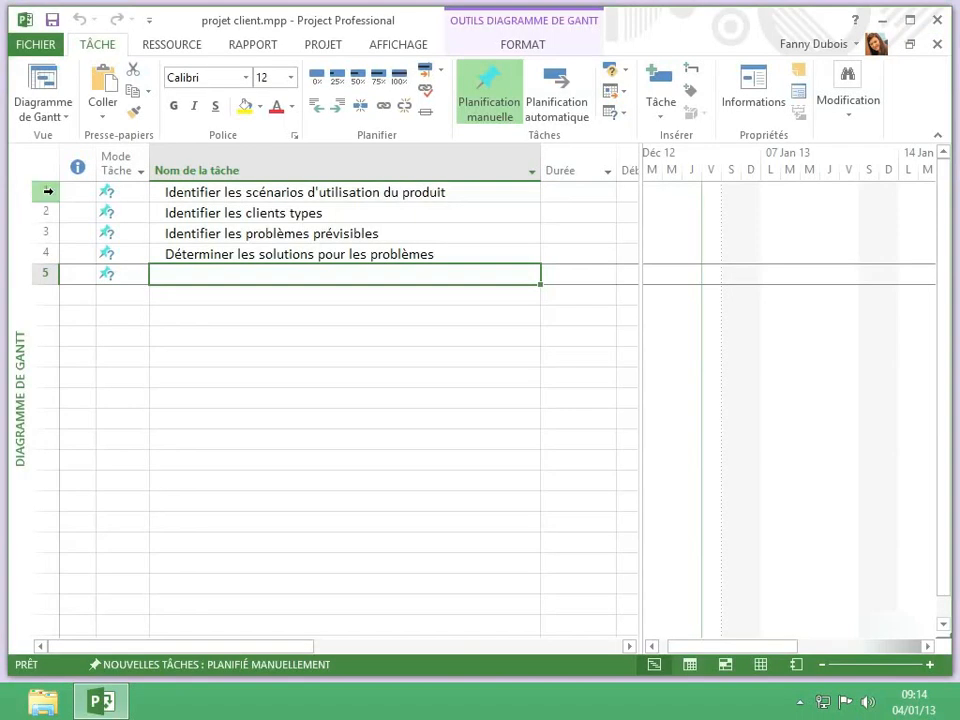
# Step: Close and reopen projet client.mpp from the desktop, and clear the name of task 4
pyautogui.click(936, 22)
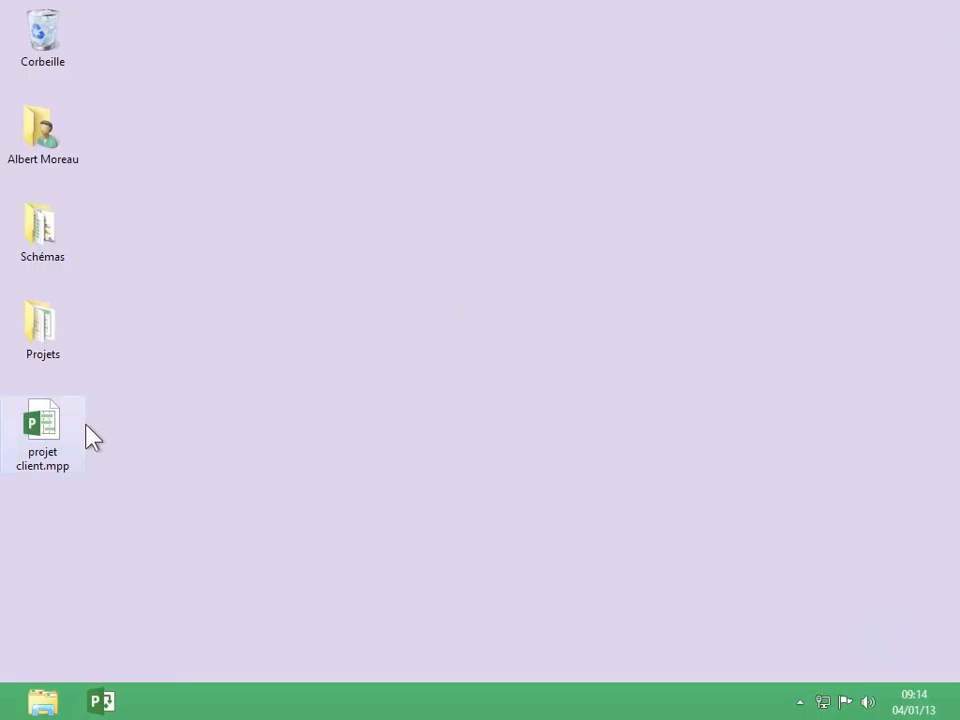
pyautogui.doubleClick(56, 428)
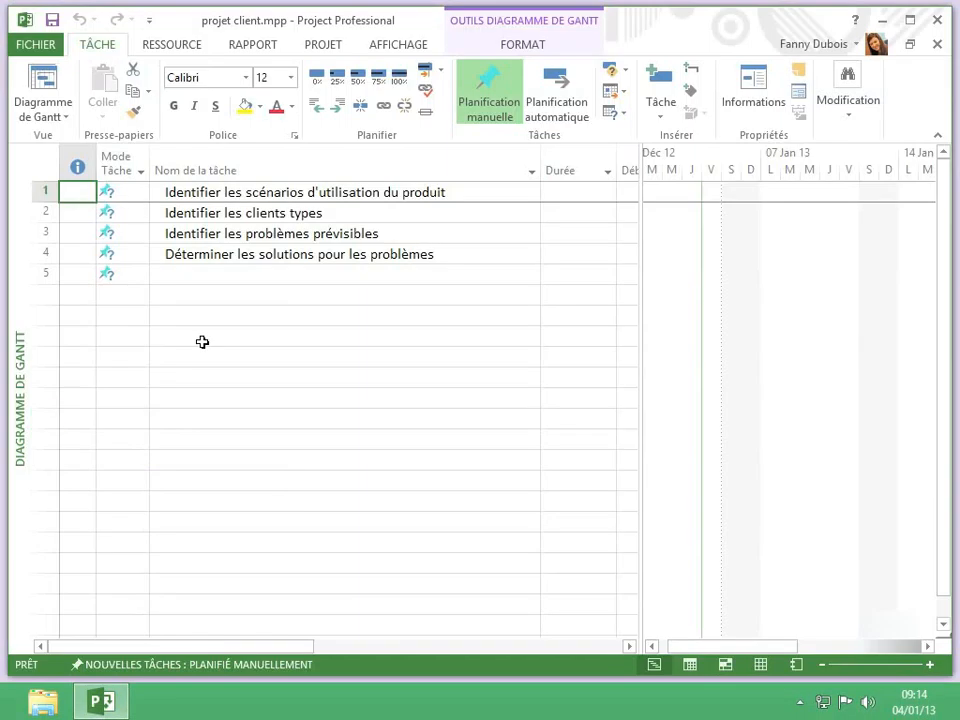
pyautogui.click(201, 258)
pyautogui.click(201, 258)
pyautogui.press('Delete')
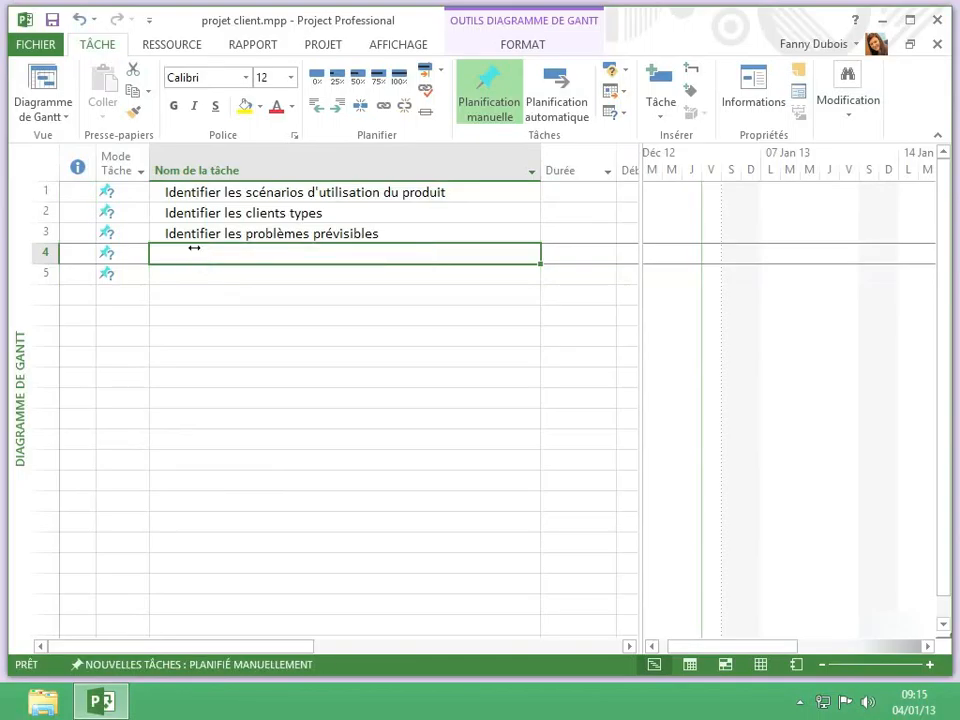
# Step: Save the modified project as a separate copy named projet client2.mpp in the Bureau folder
pyautogui.click(35, 45)
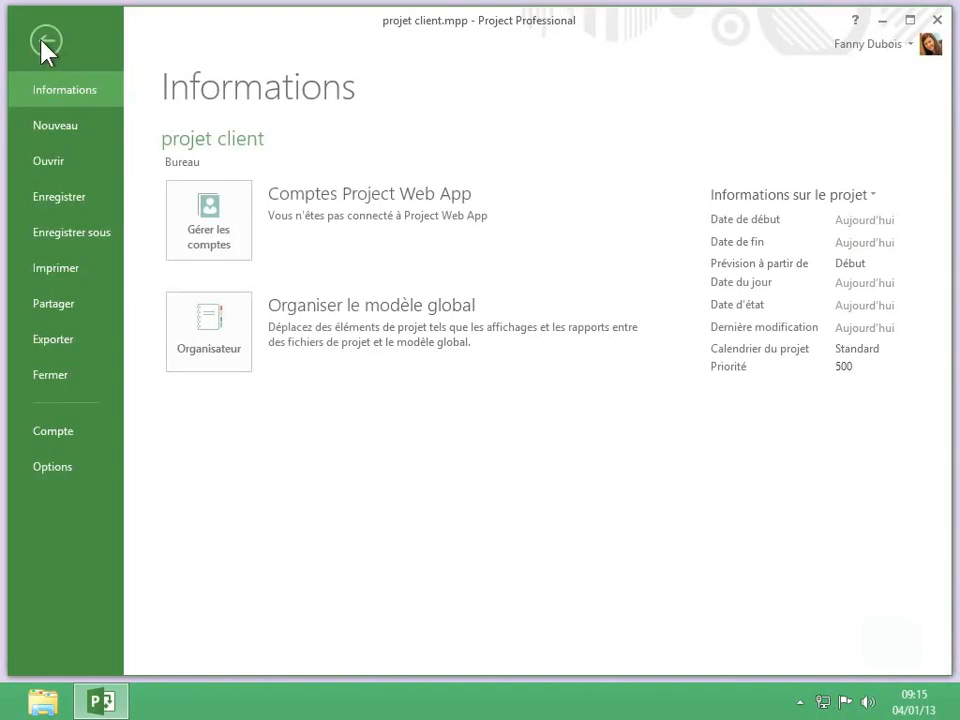
pyautogui.click(35, 240)
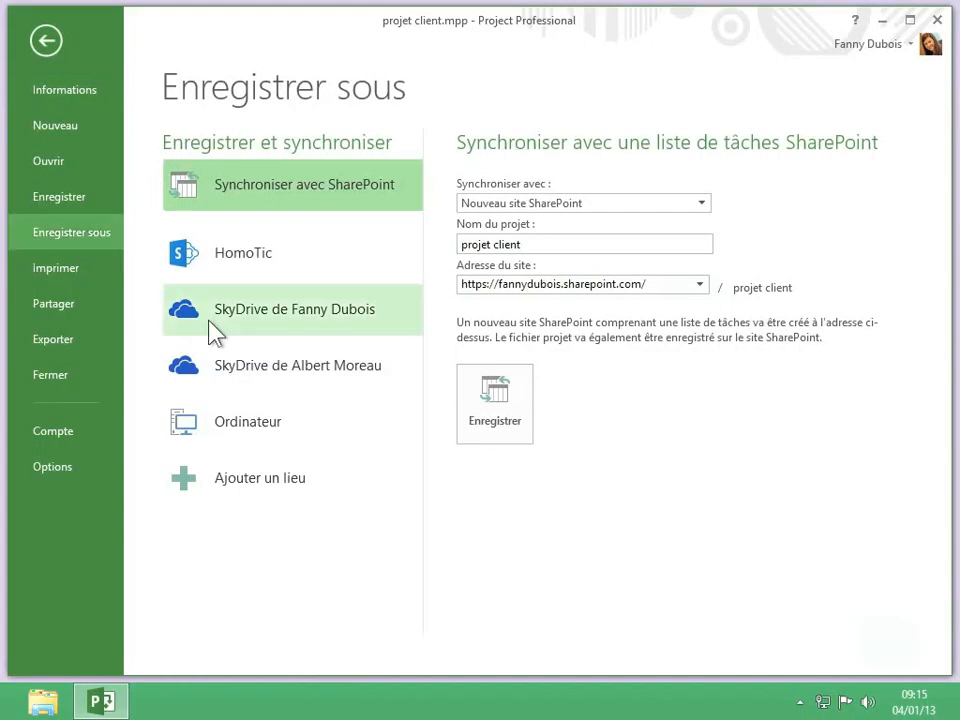
pyautogui.click(226, 422)
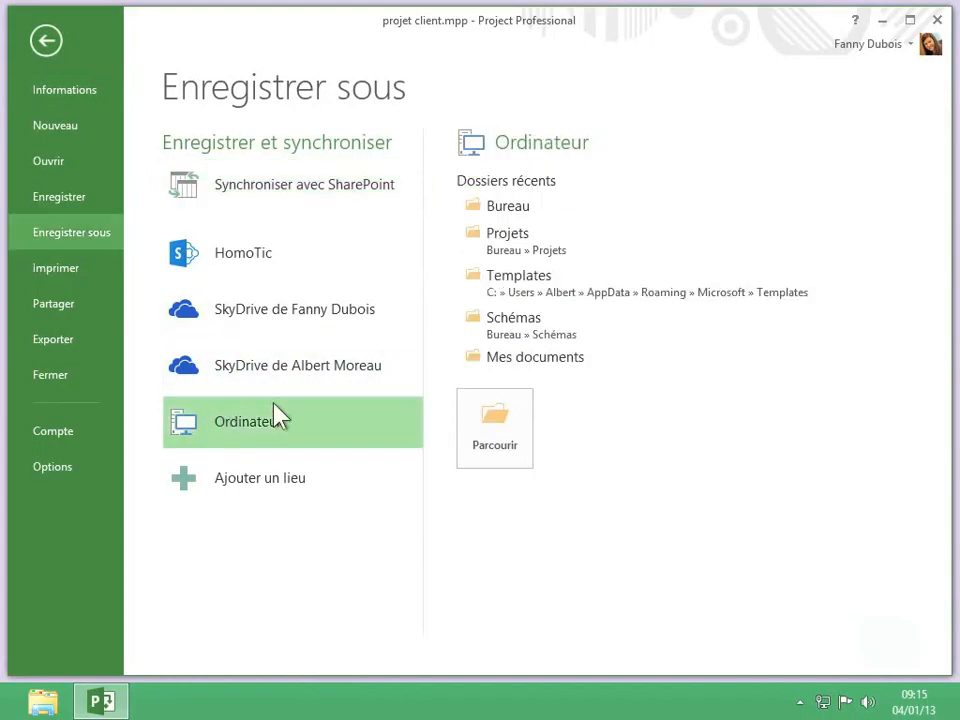
pyautogui.click(509, 218)
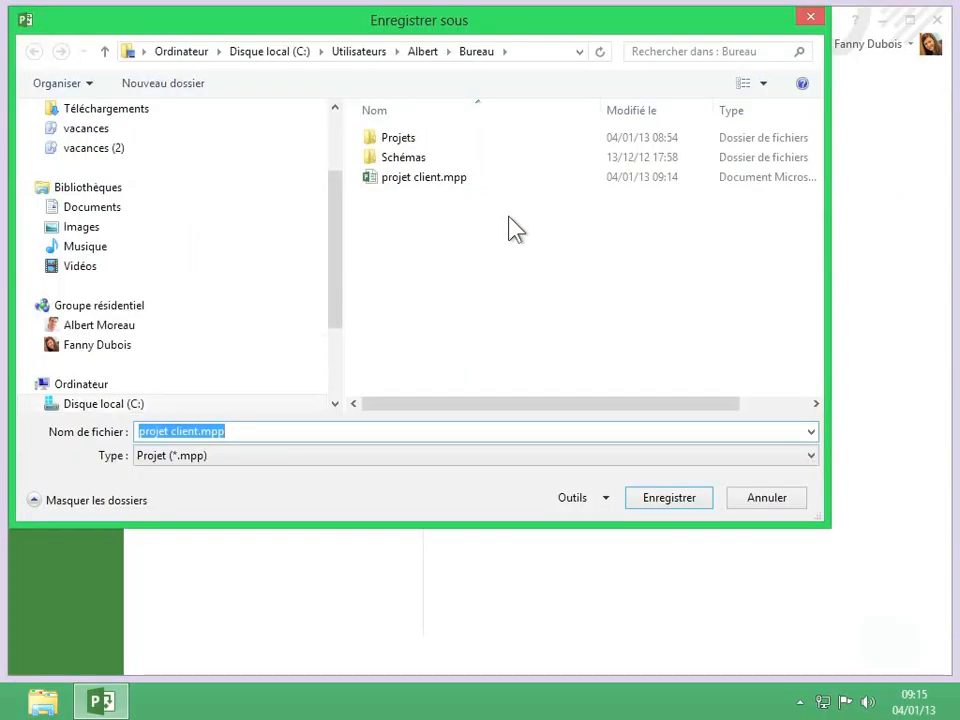
pyautogui.scroll(-1, 253, 403)
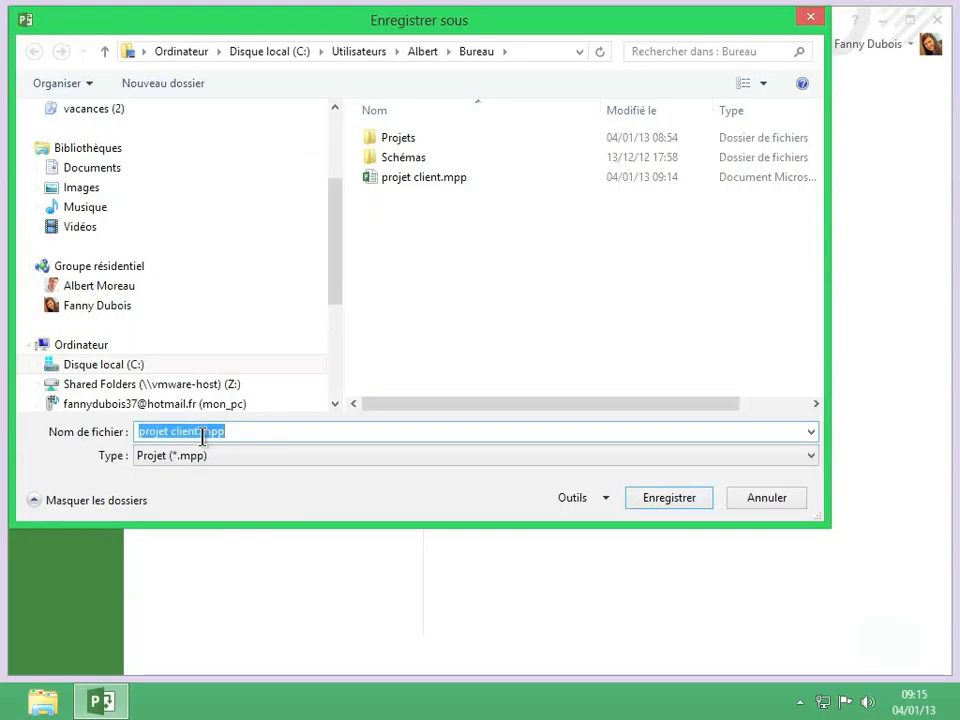
pyautogui.click(197, 436)
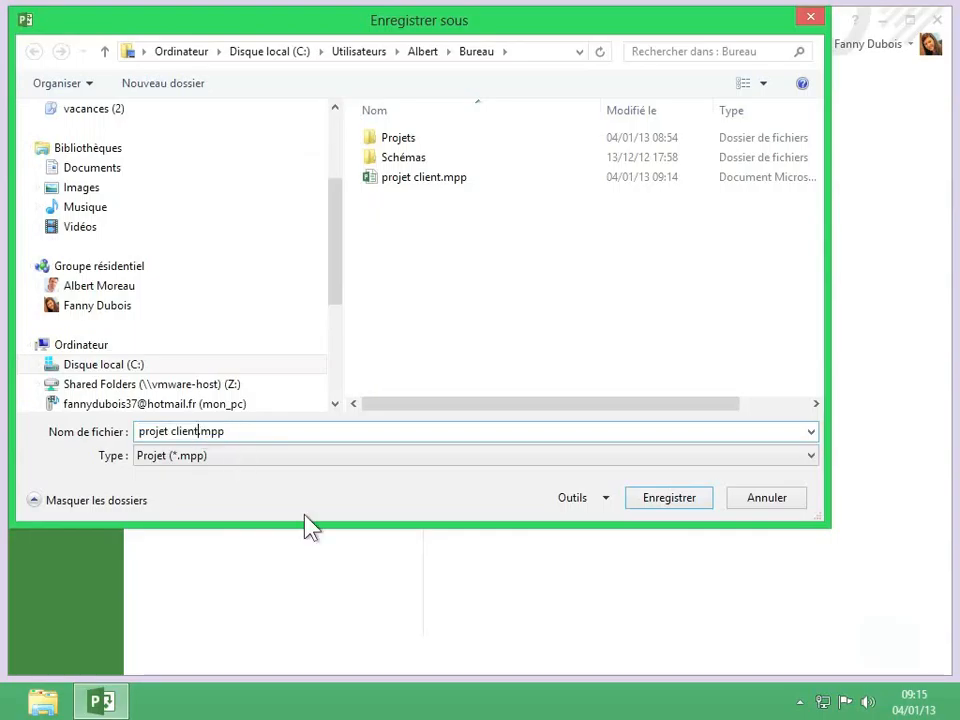
pyautogui.write('2')
pyautogui.click(669, 498)
# Step: Close the project, reopen both projet client.mpp and projet client2.mpp from the desktop, and display projet client.mpp
pyautogui.click(935, 22)
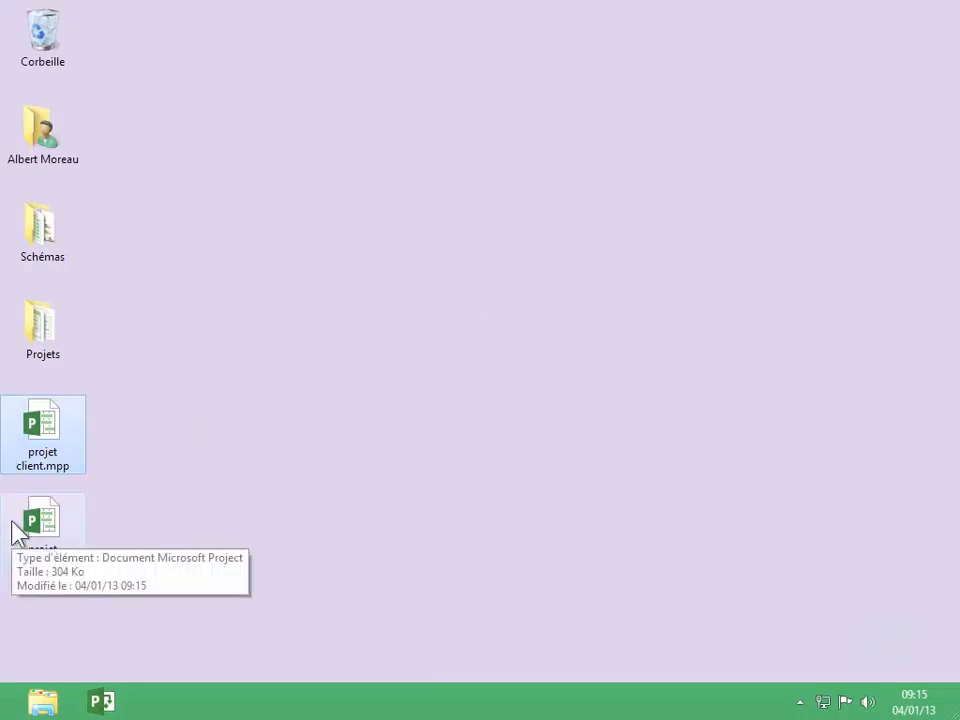
pyautogui.moveTo(102, 585); pyautogui.dragTo(35, 424)
pyautogui.rightClick(35, 424)
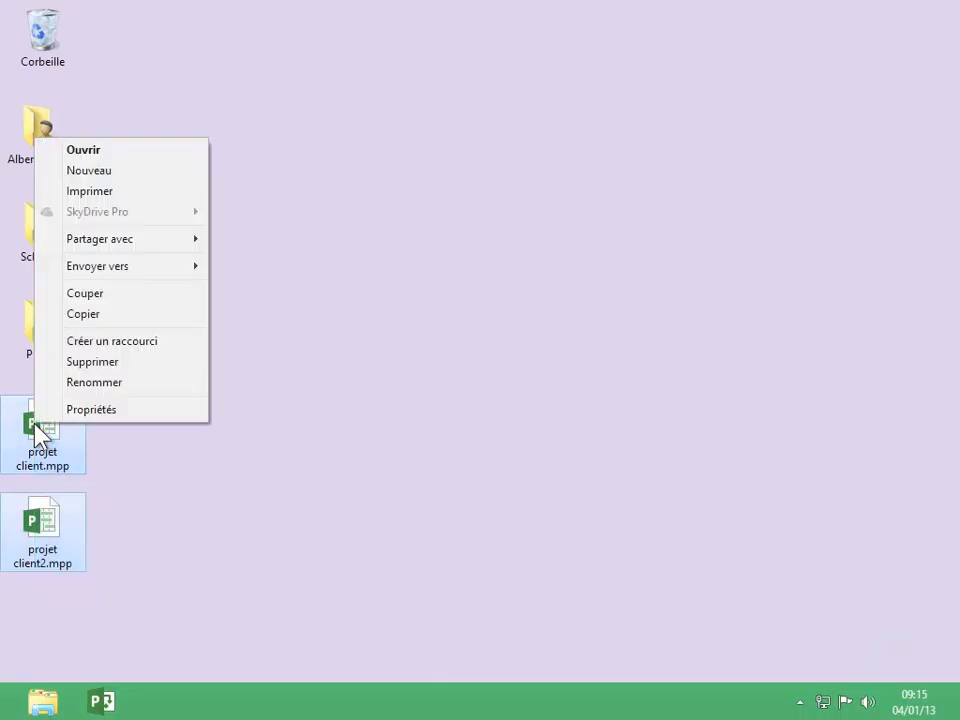
pyautogui.click(124, 166)
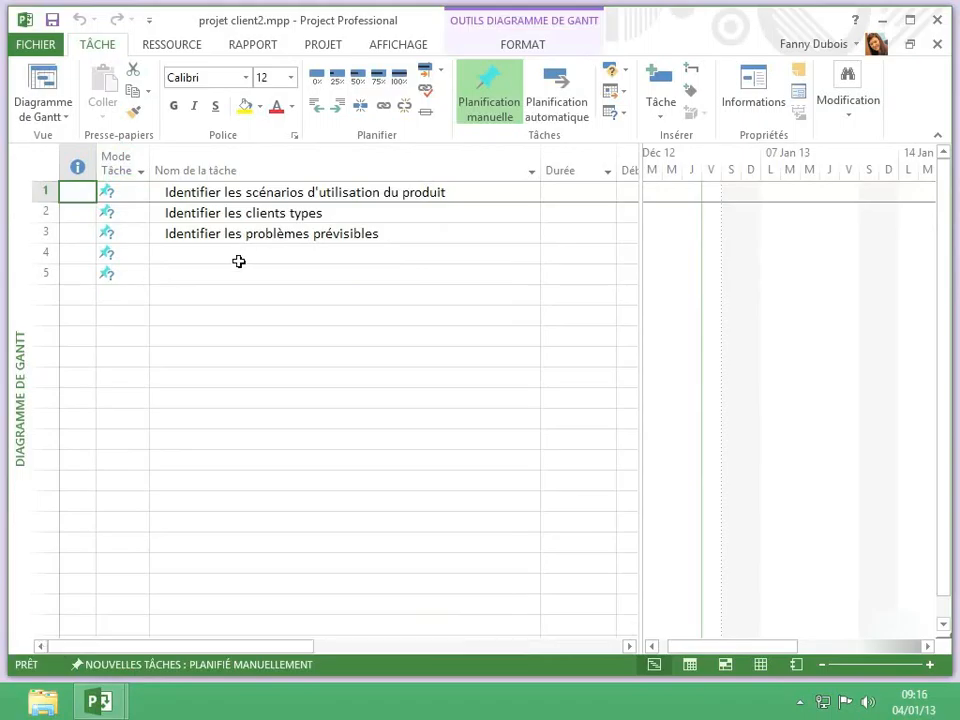
pyautogui.moveTo(100, 702)
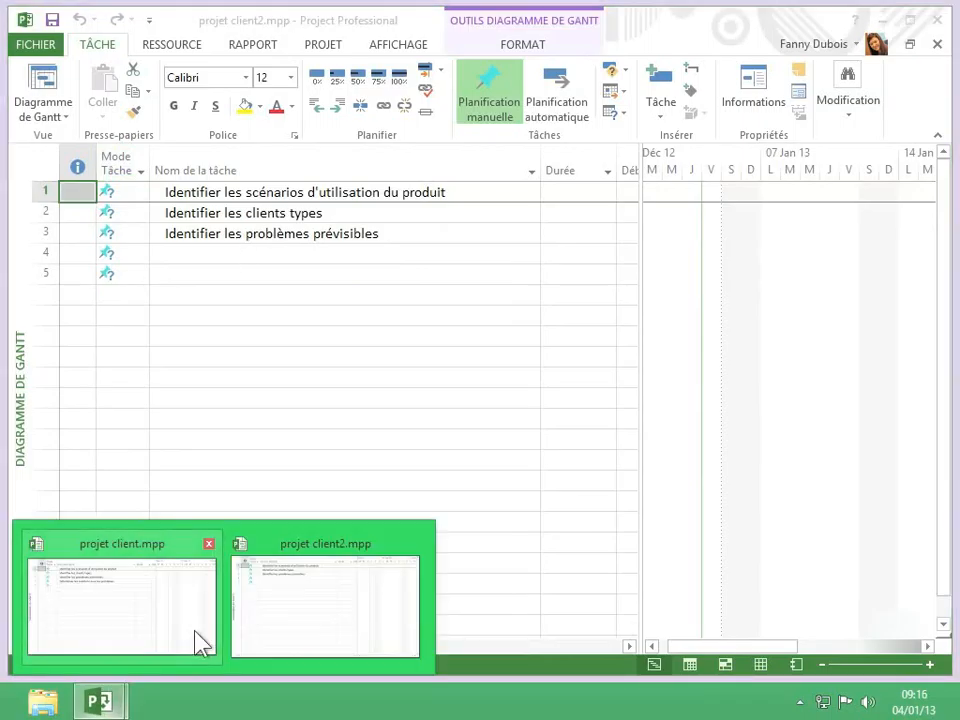
pyautogui.click(148, 596)
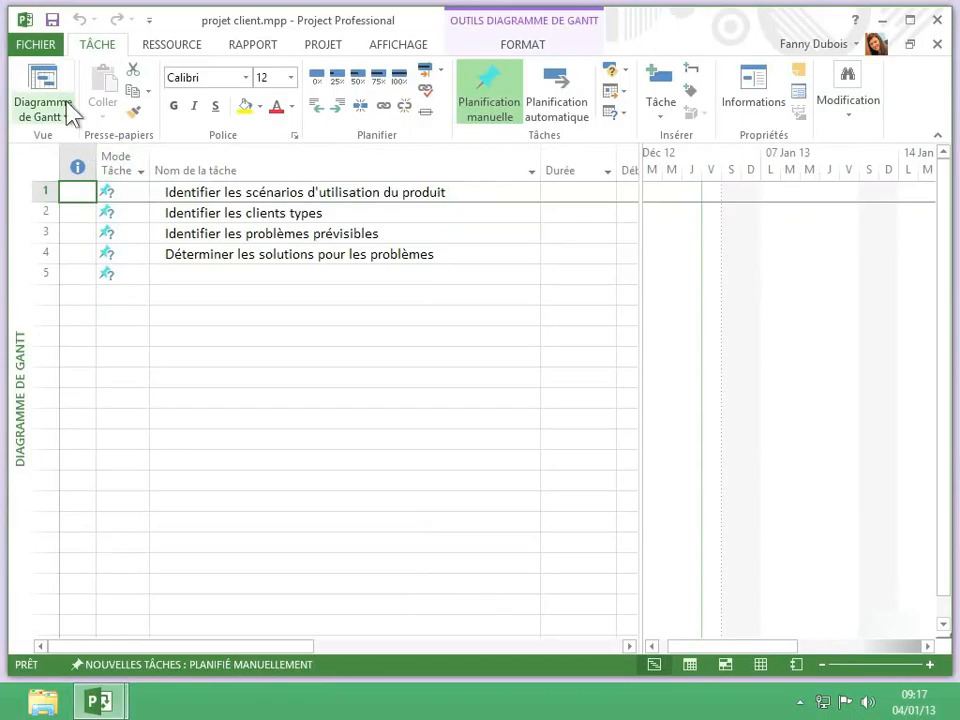
# Step: Set the default save format for projects to Microsoft Project 2007 (*.mpp) in the program's save options
pyautogui.click(36, 45)
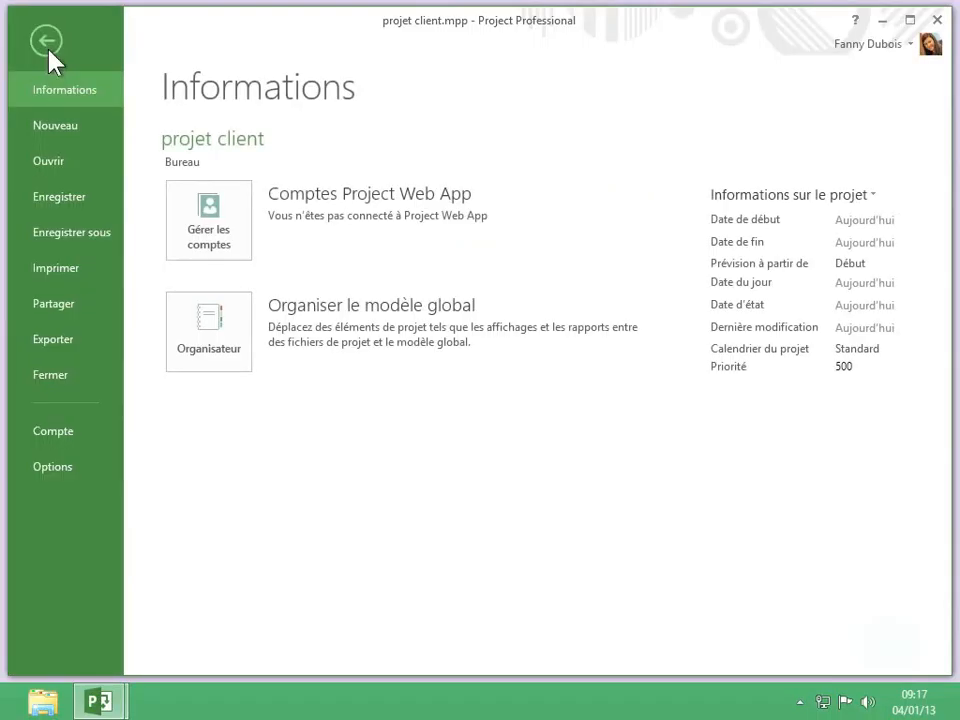
pyautogui.click(80, 474)
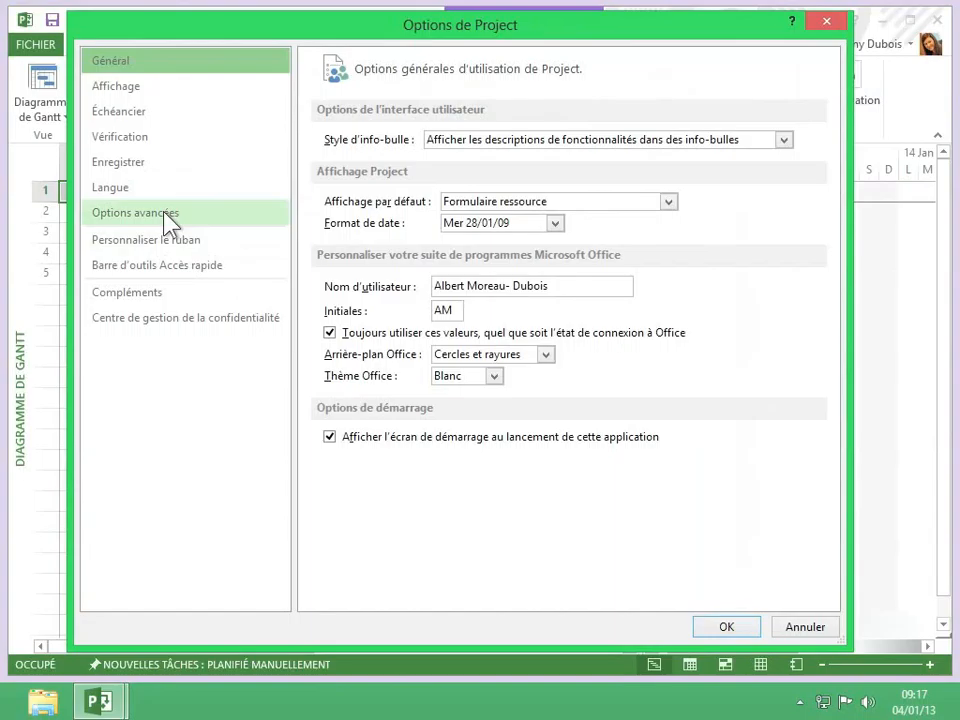
pyautogui.click(141, 165)
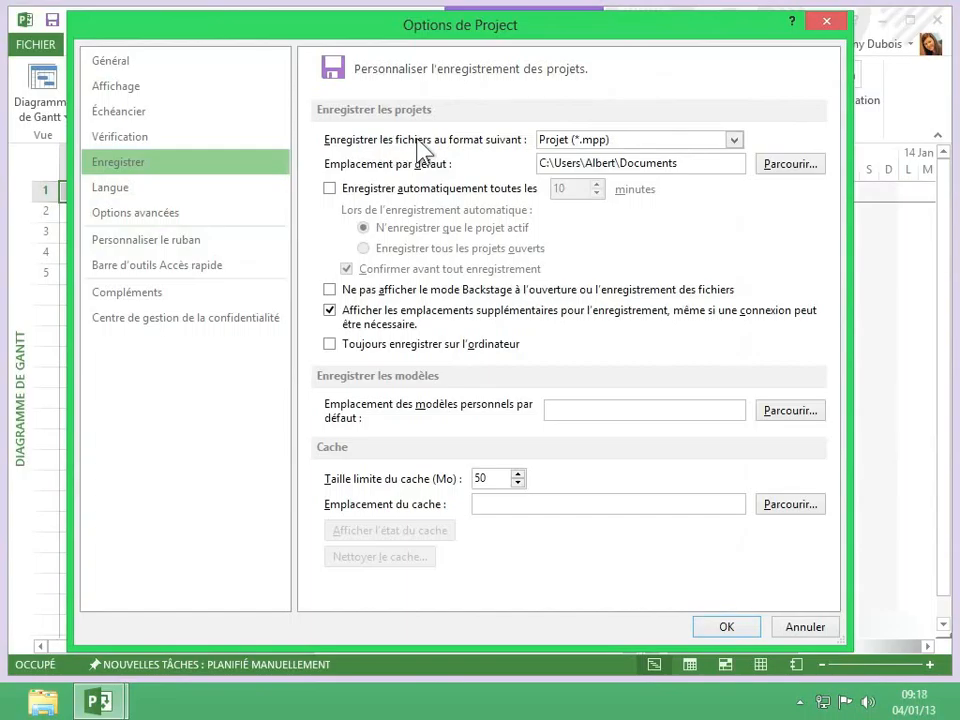
pyautogui.click(580, 145)
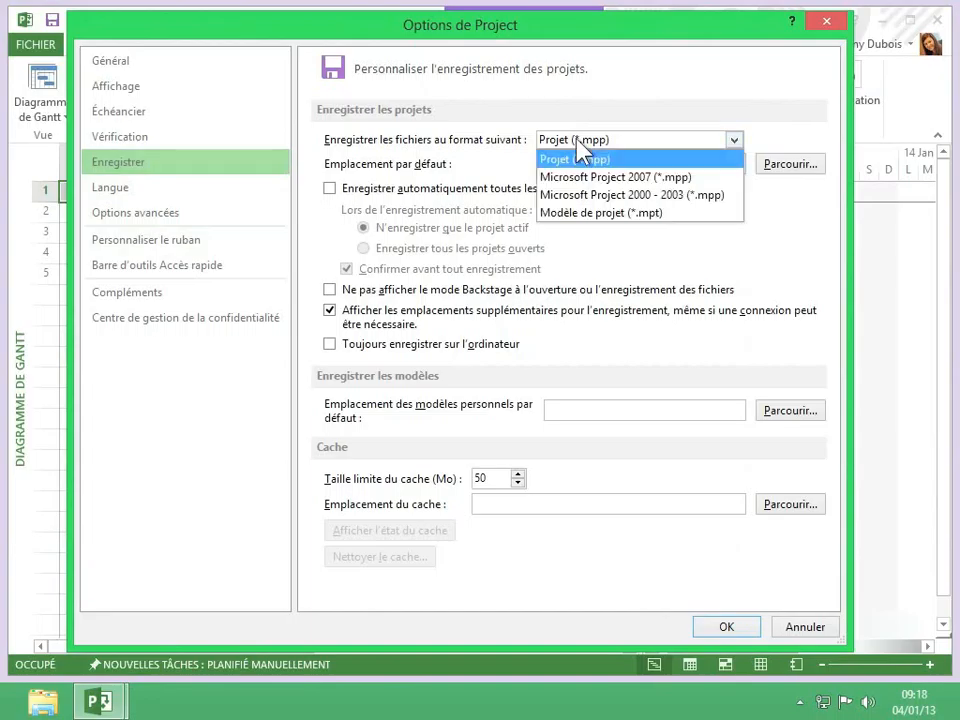
pyautogui.click(620, 180)
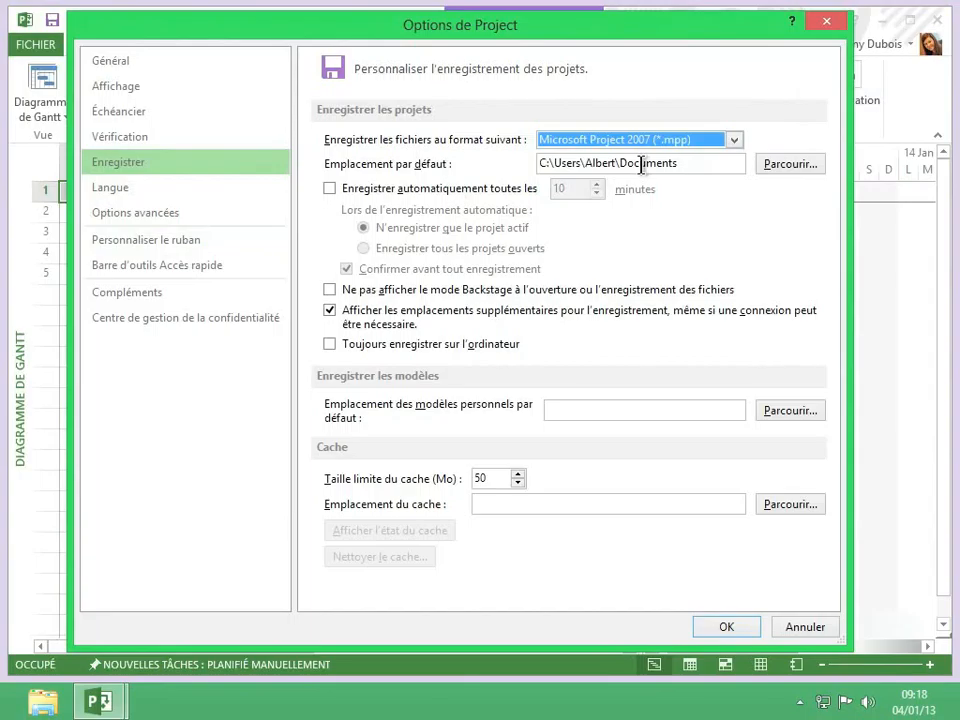
# Step: Change the default save location for projects to the Bureau folder
pyautogui.click(785, 166)
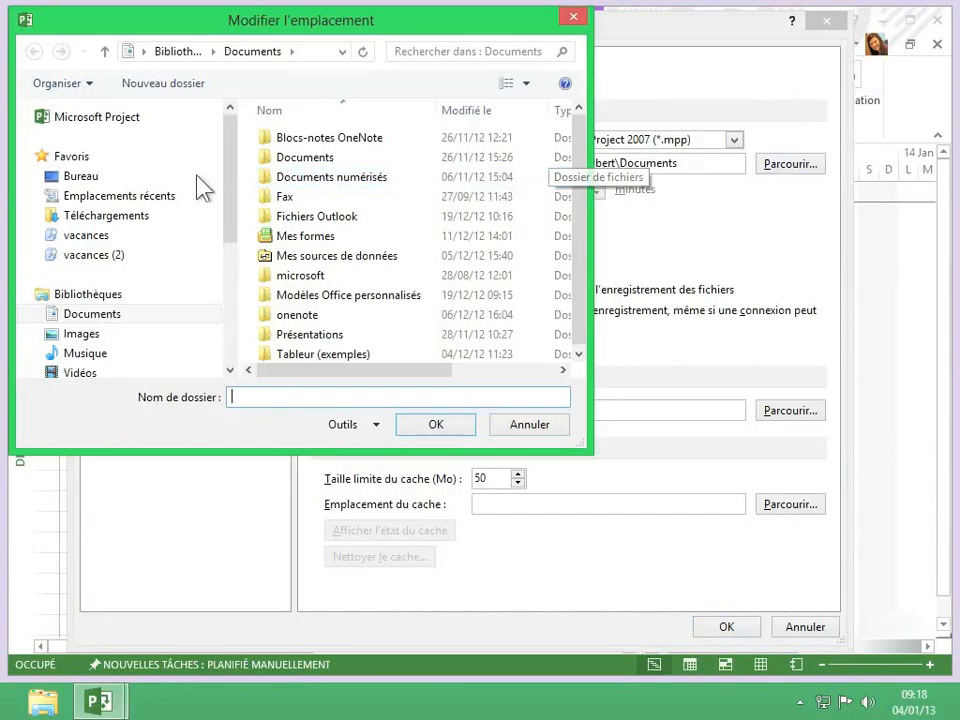
pyautogui.click(81, 178)
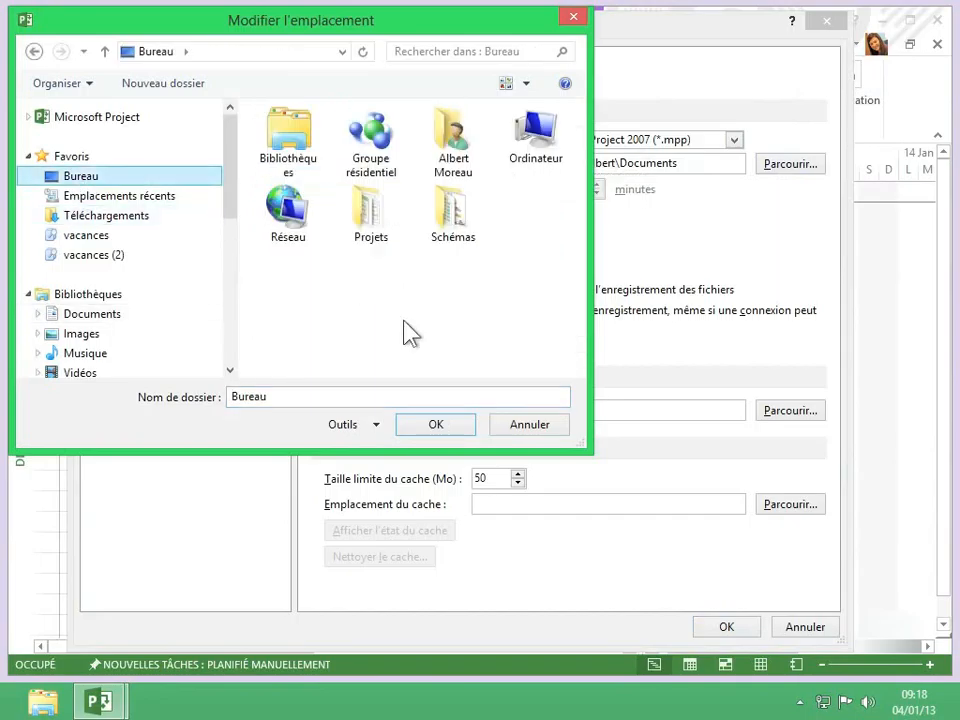
pyautogui.click(430, 426)
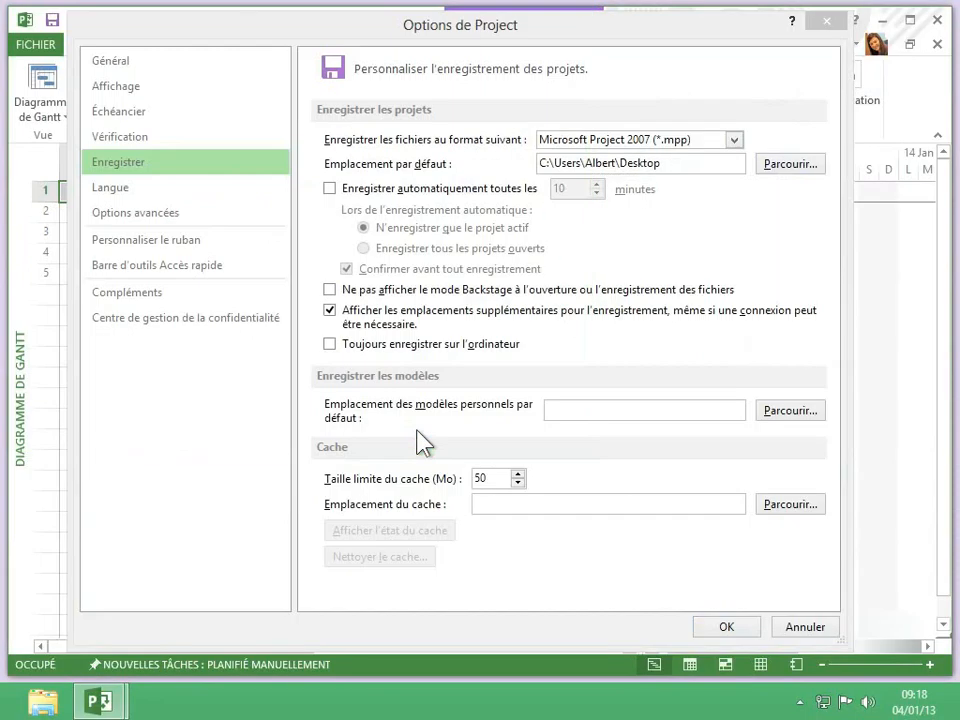
# Step: Enable automatic saving every 10 minutes for all open projects, and apply the save options
pyautogui.click(437, 203)
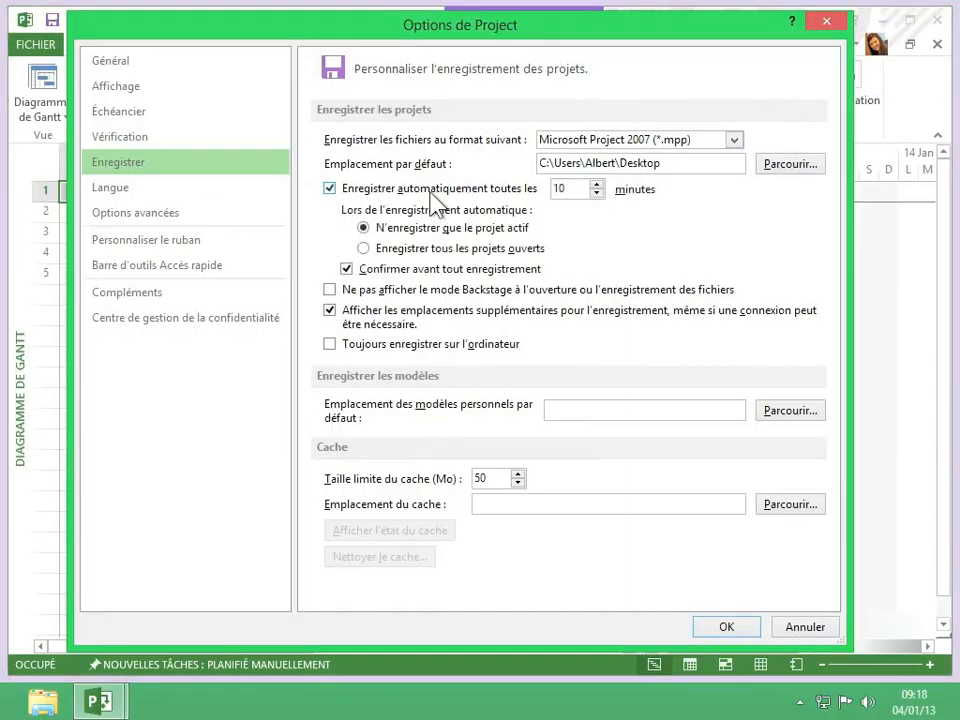
pyautogui.click(567, 190)
pyautogui.click(596, 194)
pyautogui.click(596, 185)
pyautogui.click(427, 248)
pyautogui.click(730, 626)
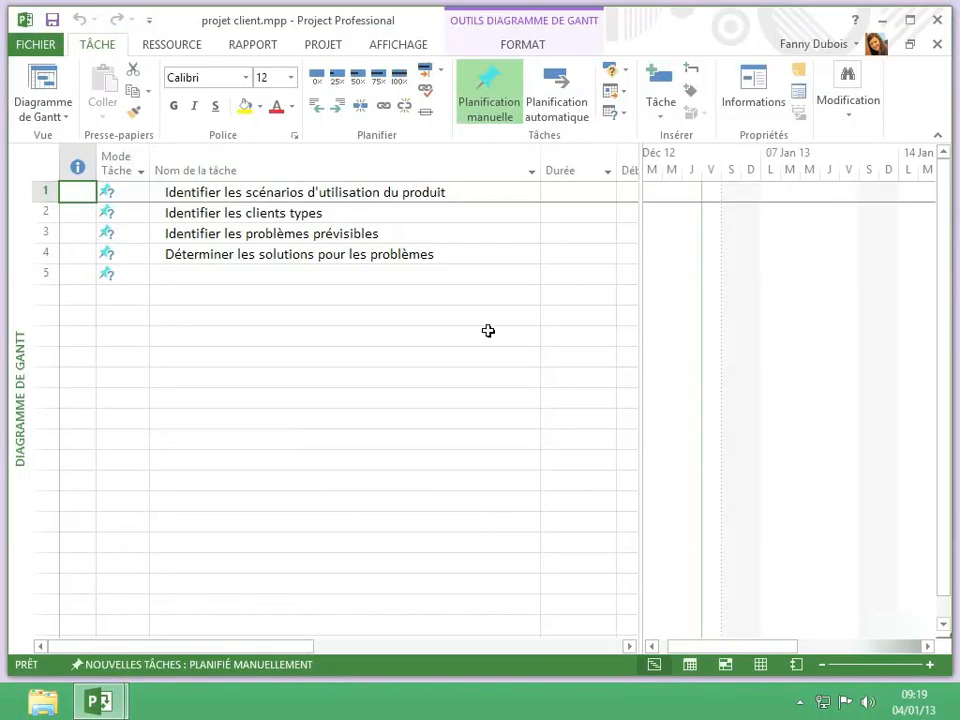